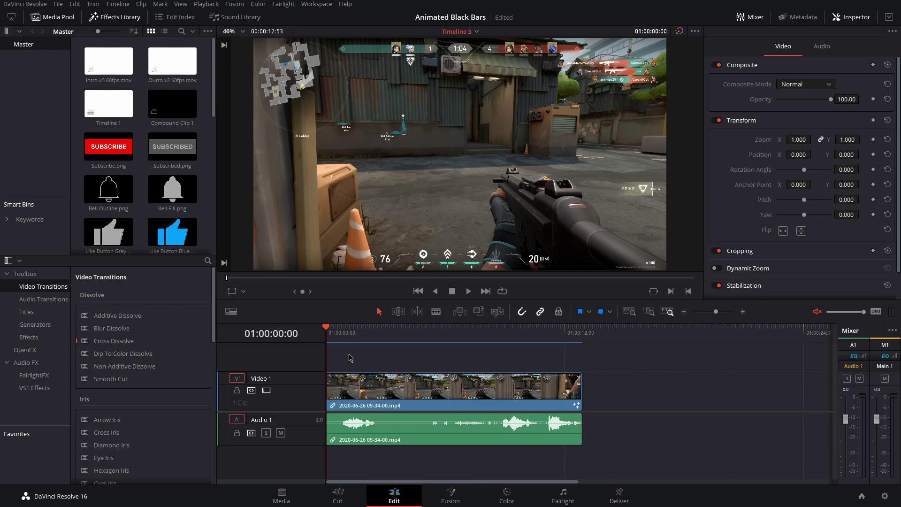
# Blade the gameplay video and audio at 01:00:00:50 and 01:00:11:13
pyautogui.moveTo(334, 331); pyautogui.dragTo(344, 332)
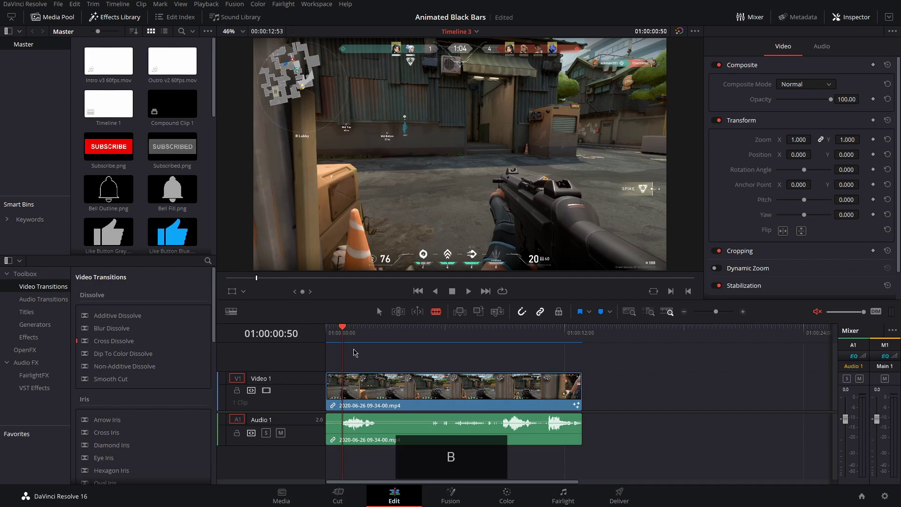
pyautogui.click(345, 391)
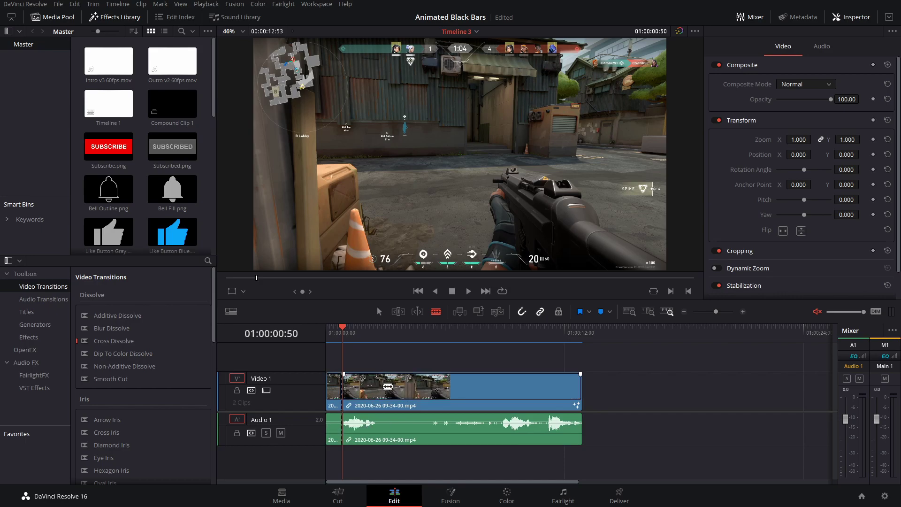
pyautogui.moveTo(533, 336); pyautogui.dragTo(549, 338)
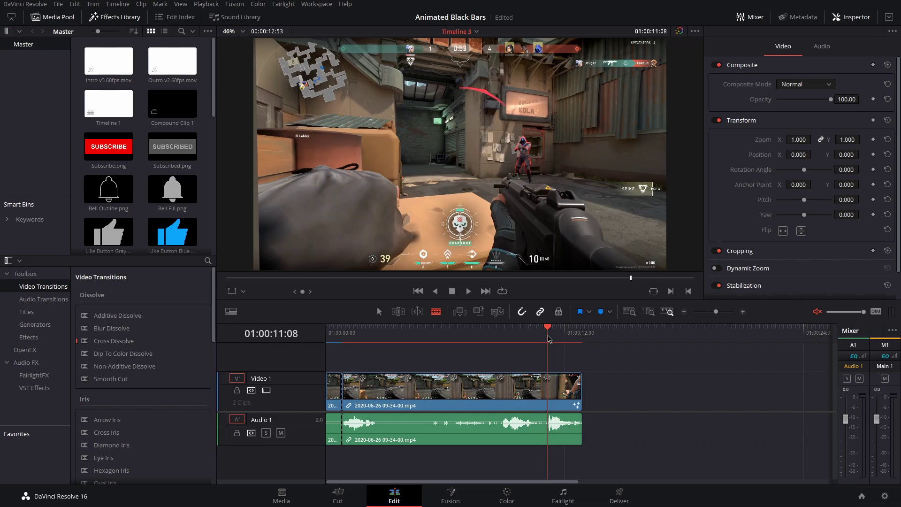
pyautogui.press('Right')
pyautogui.press('Right')
pyautogui.press('Right')
pyautogui.press('Right')
pyautogui.press('Right')
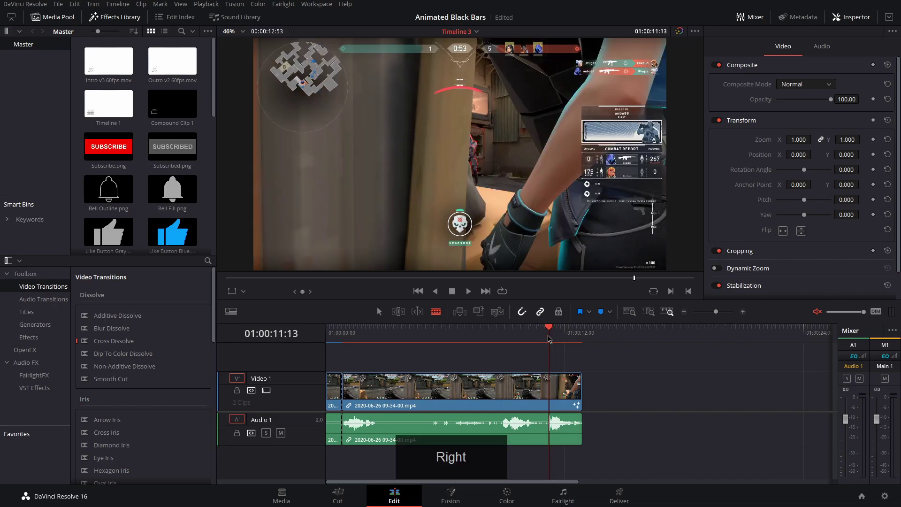
pyautogui.hotkey('ctrl', 'b')
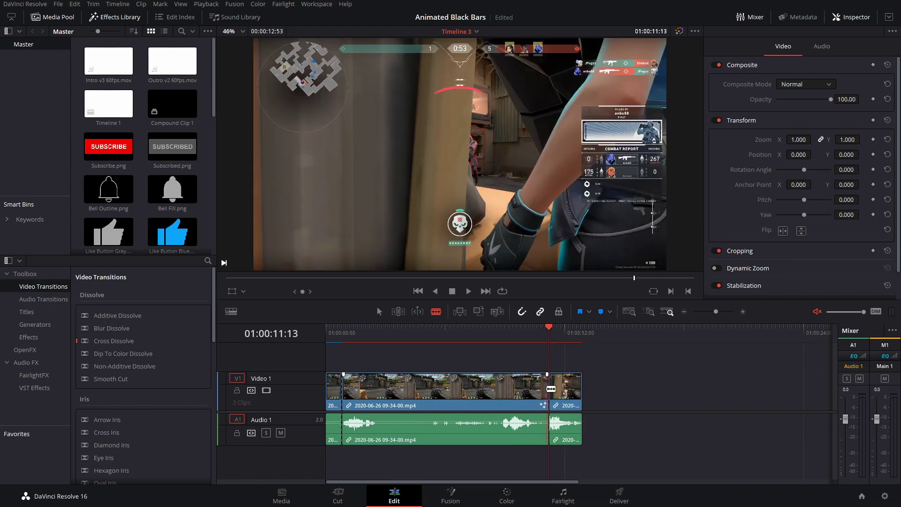
# Select the middle clip and set starting keyframes at 0 for Crop Top and Crop Bottom
pyautogui.press('a')
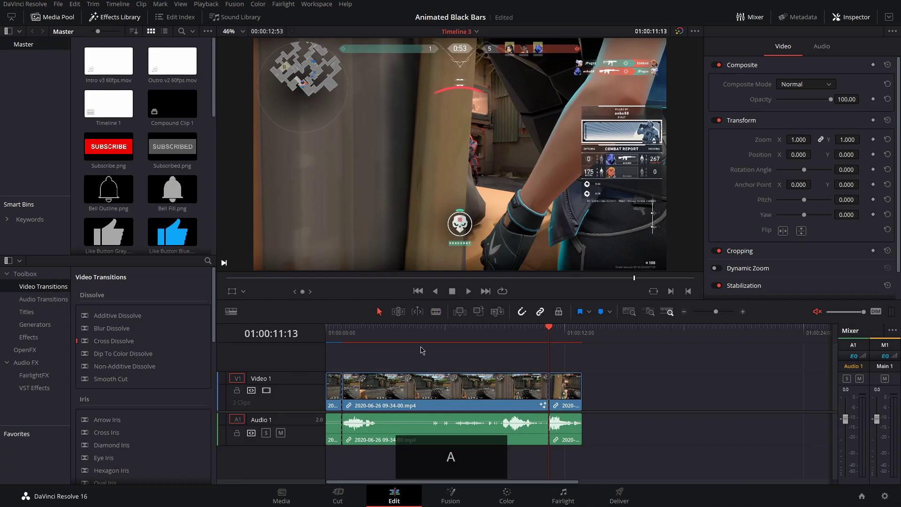
pyautogui.moveTo(419, 347); pyautogui.dragTo(342, 347)
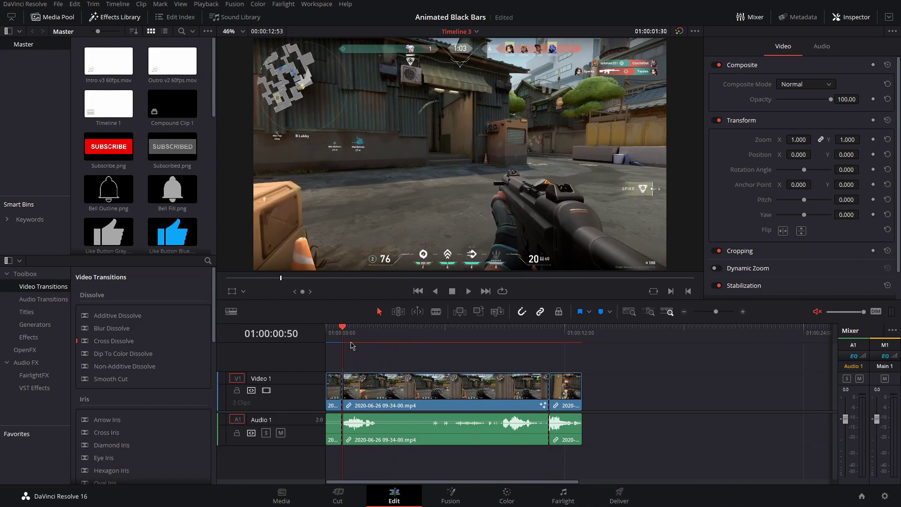
pyautogui.click(406, 393)
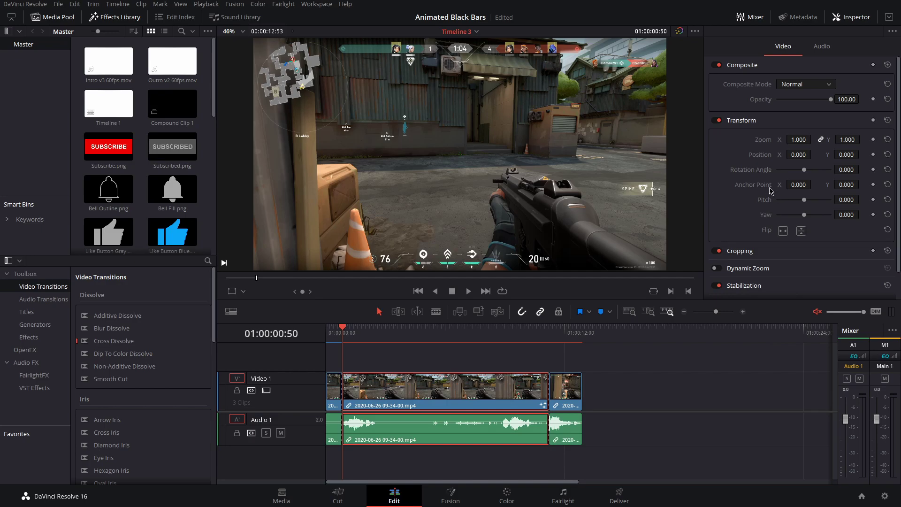
pyautogui.scroll(-1, 767, 188)
pyautogui.click(789, 225)
pyautogui.scroll(-3, 793, 226)
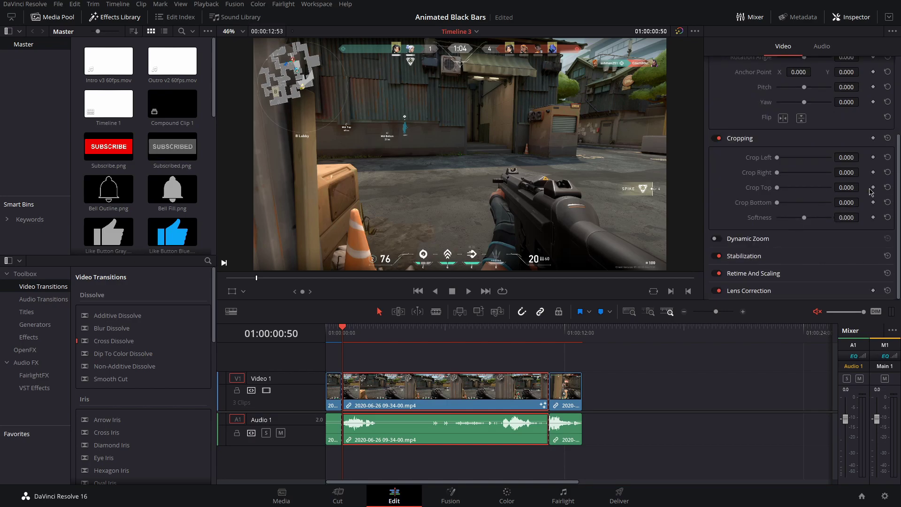
pyautogui.click(873, 187)
pyautogui.click(873, 202)
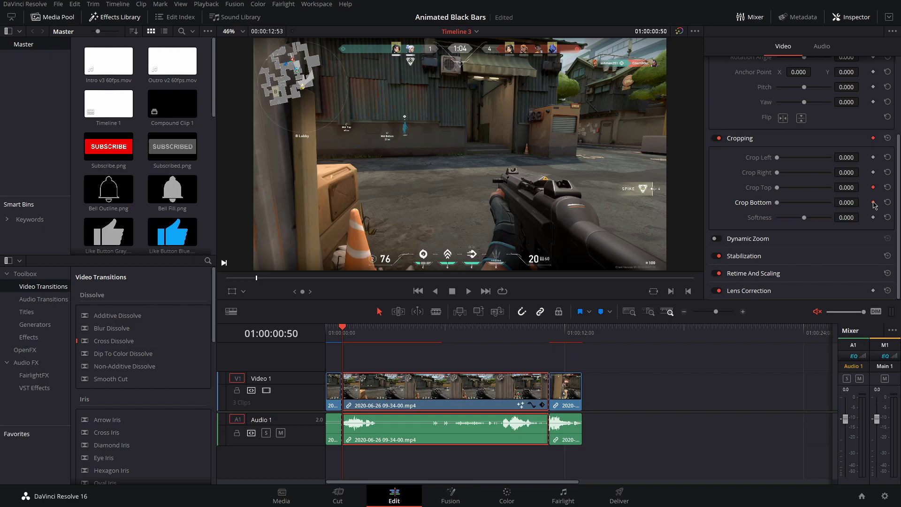
# One second later, set Crop Top and Crop Bottom to 120, then return to the clip start
pyautogui.hotkey('shift', 'Right')
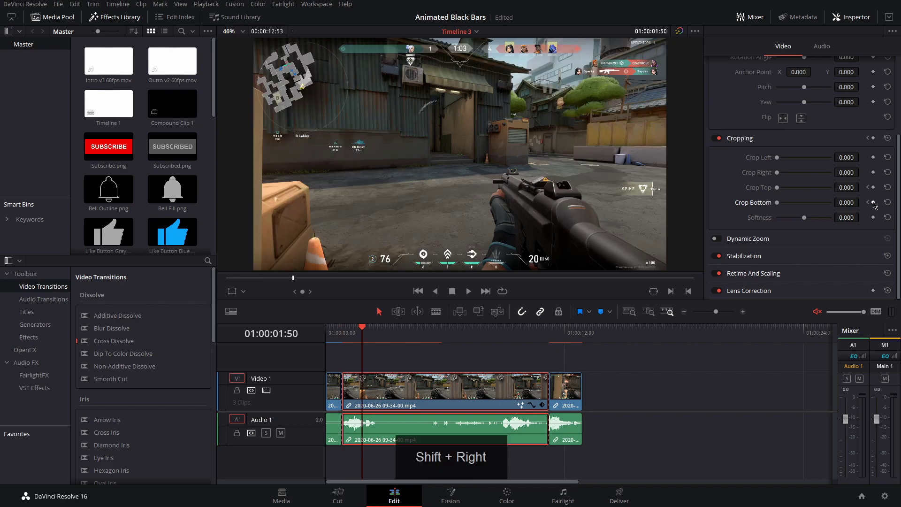
pyautogui.click(848, 188)
pyautogui.write('120')
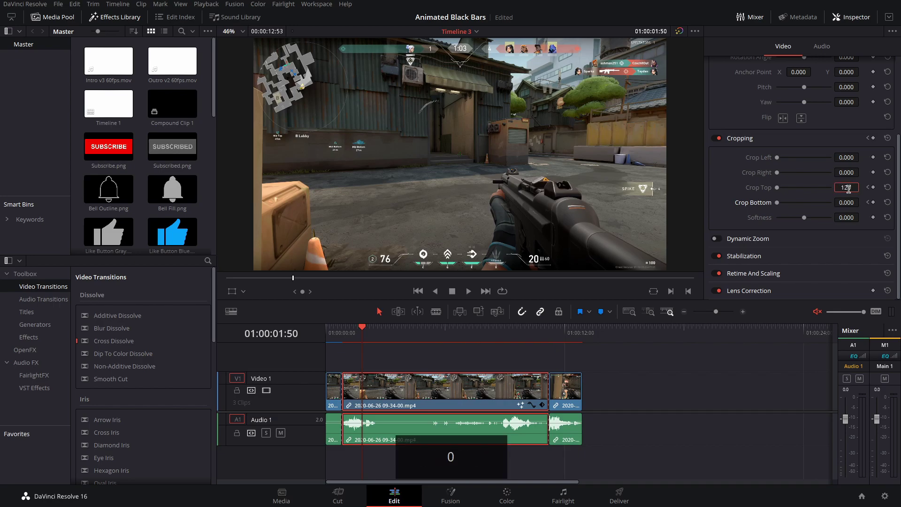
pyautogui.click(848, 203)
pyautogui.write('120')
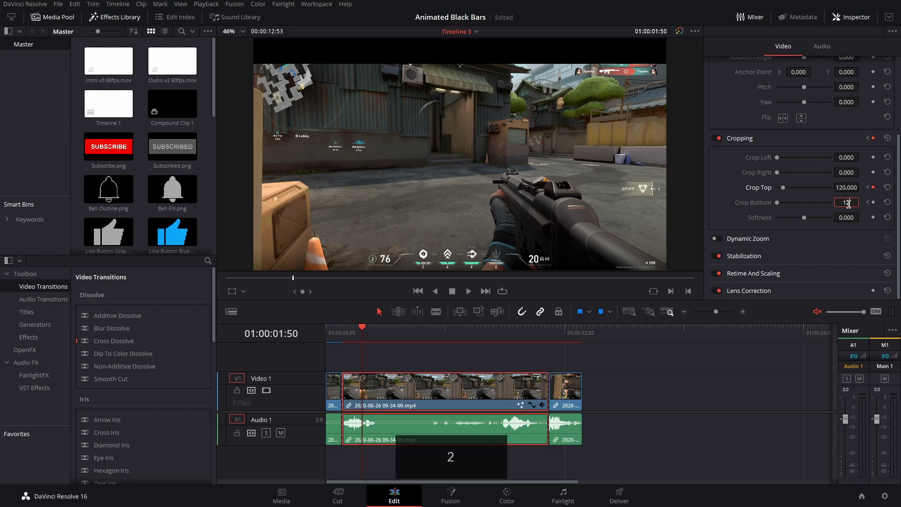
pyautogui.click(357, 328)
pyautogui.moveTo(357, 328); pyautogui.dragTo(343, 329)
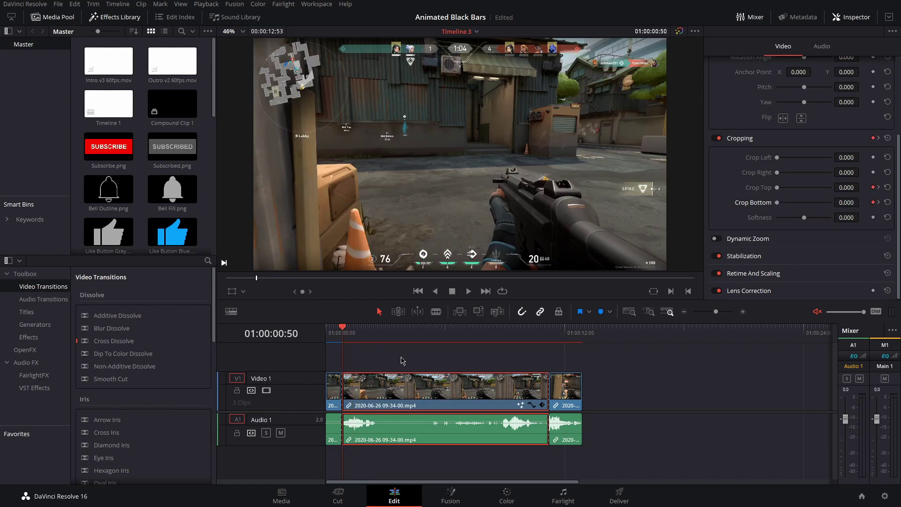
# On the Fusion page, add a Color Curves node at the clip's first frame
pyautogui.click(450, 496)
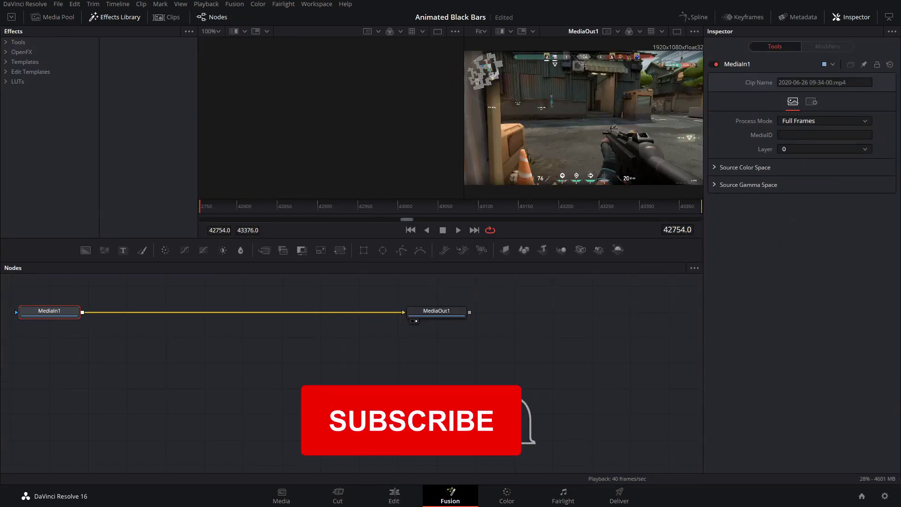
pyautogui.moveTo(207, 204); pyautogui.dragTo(235, 209)
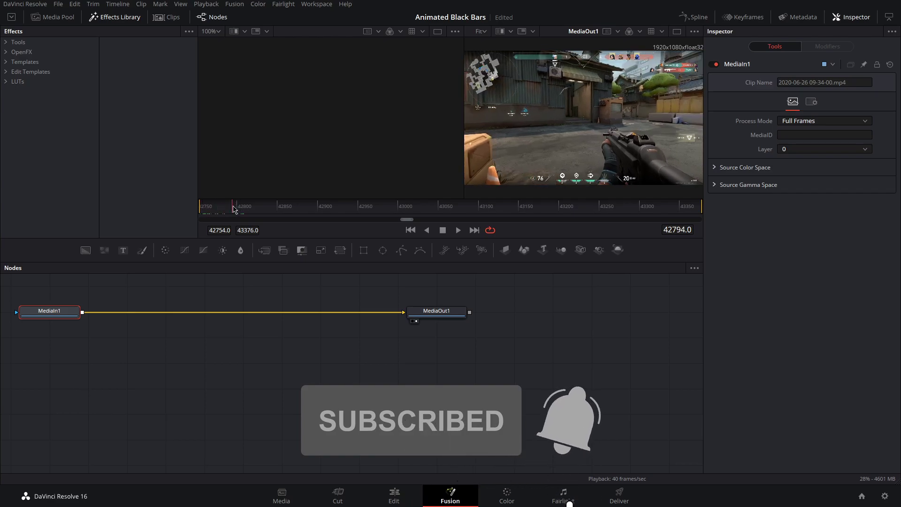
pyautogui.click(411, 230)
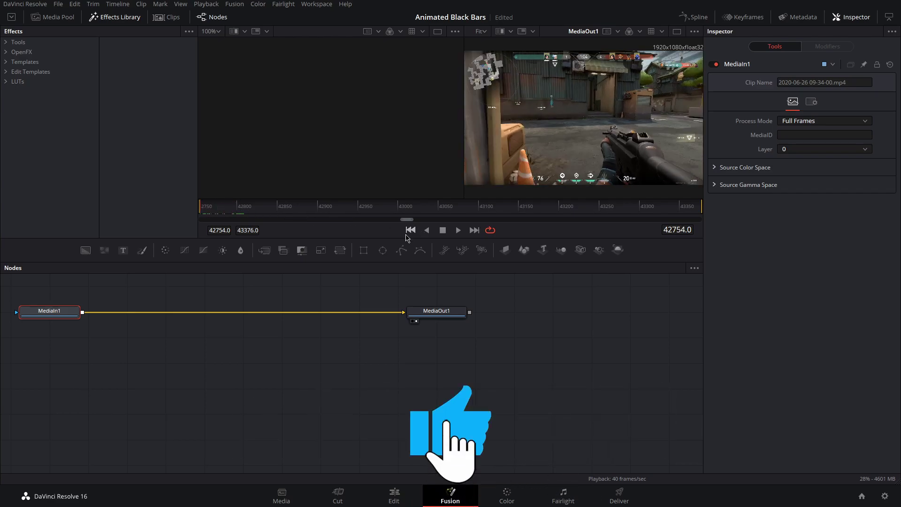
pyautogui.click(298, 354)
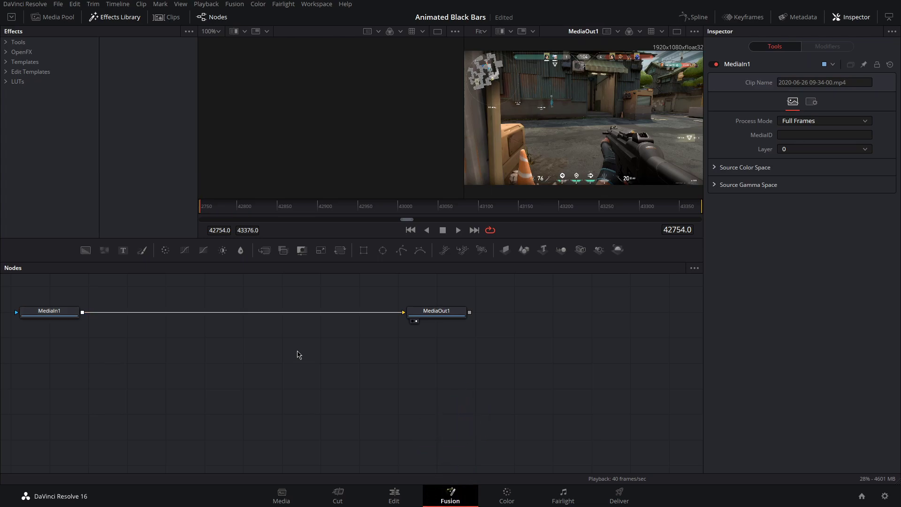
pyautogui.hotkey('ctrl', 'space')
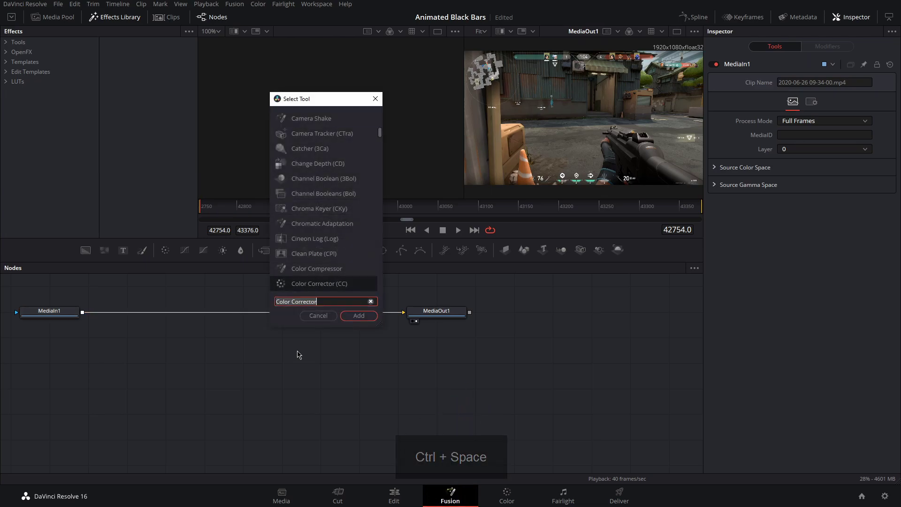
pyautogui.write('curve')
pyautogui.press('Return')
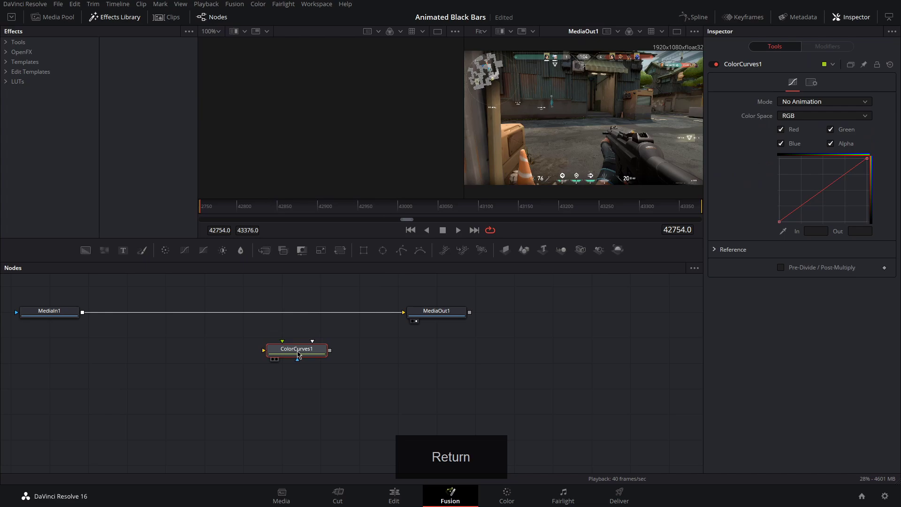
# Add a Color Corrector node and drag both nodes onto the MediaIn1–MediaOut1 link
pyautogui.click(396, 357)
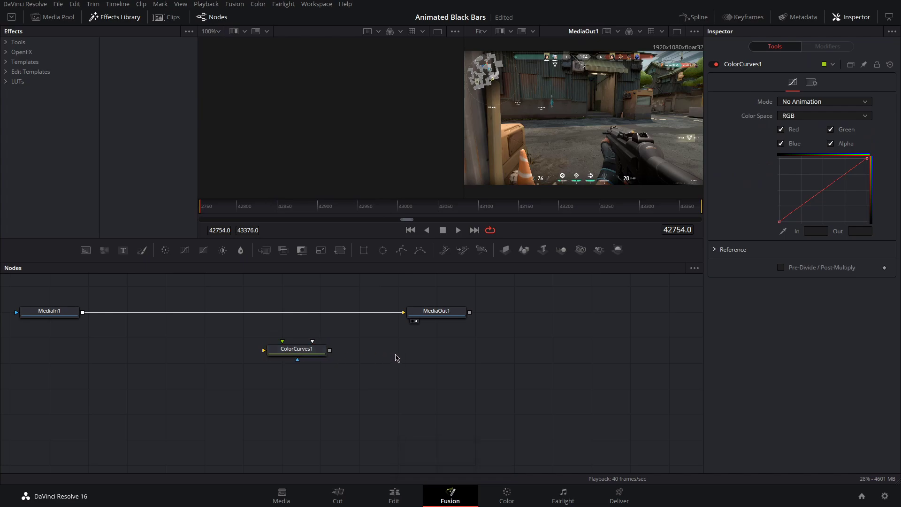
pyautogui.hotkey('ctrl', 'space')
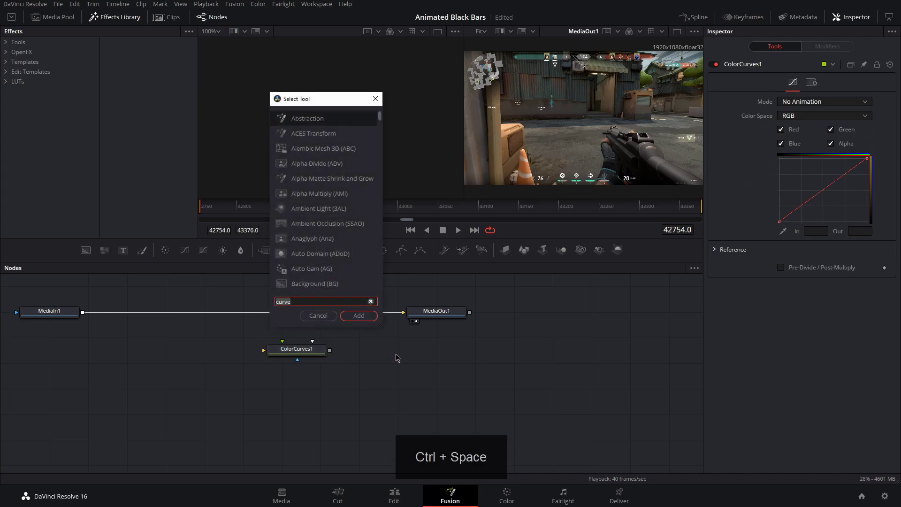
pyautogui.write('color')
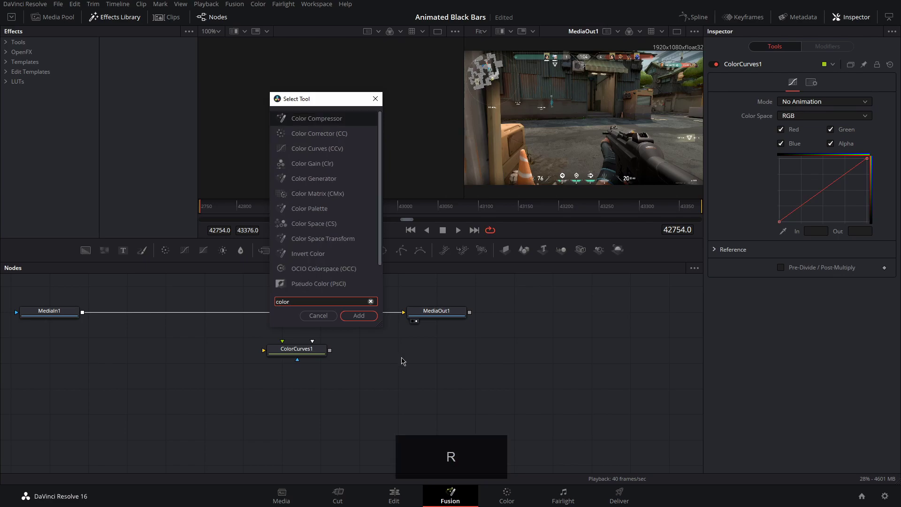
pyautogui.click(319, 134)
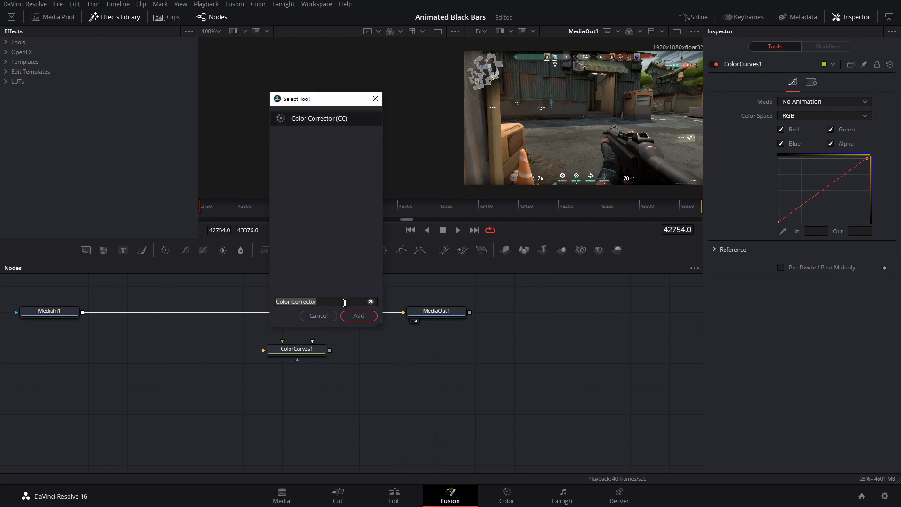
pyautogui.click(357, 315)
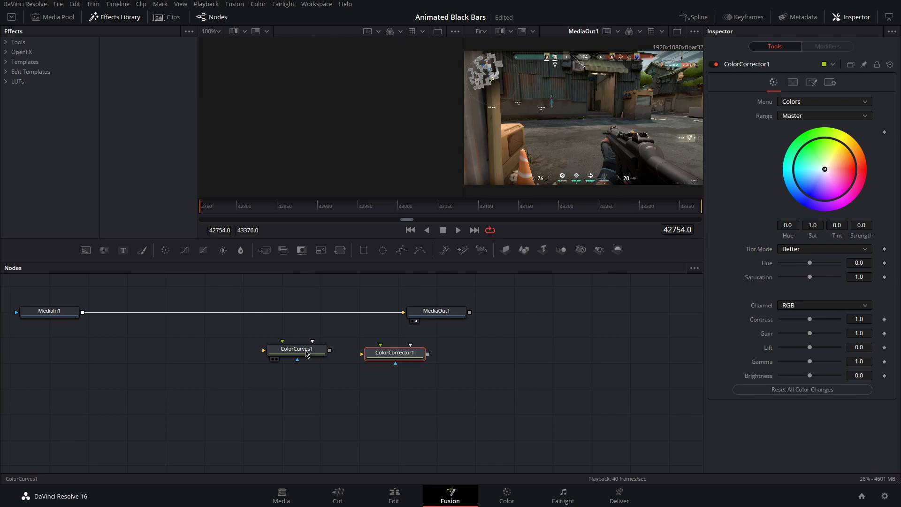
pyautogui.moveTo(306, 353); pyautogui.dragTo(202, 315)
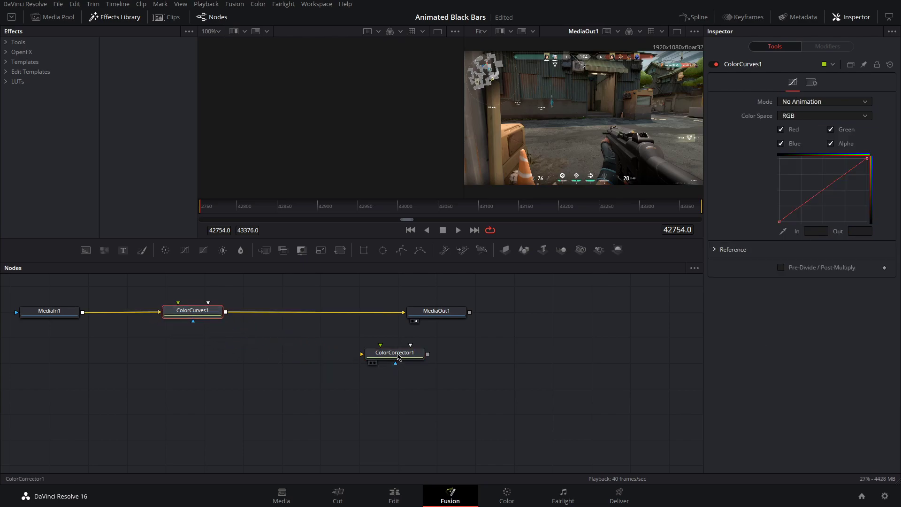
pyautogui.moveTo(396, 355); pyautogui.dragTo(312, 310)
# Shape ColorCurves1 into an S-curve by lowering the shadows and raising the highlights
pyautogui.press('shift')
pyautogui.click(323, 354)
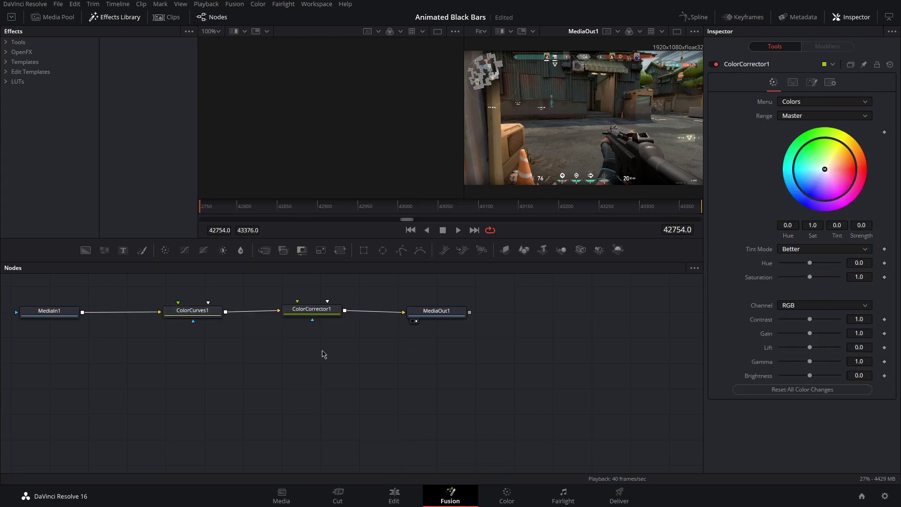
pyautogui.click(201, 315)
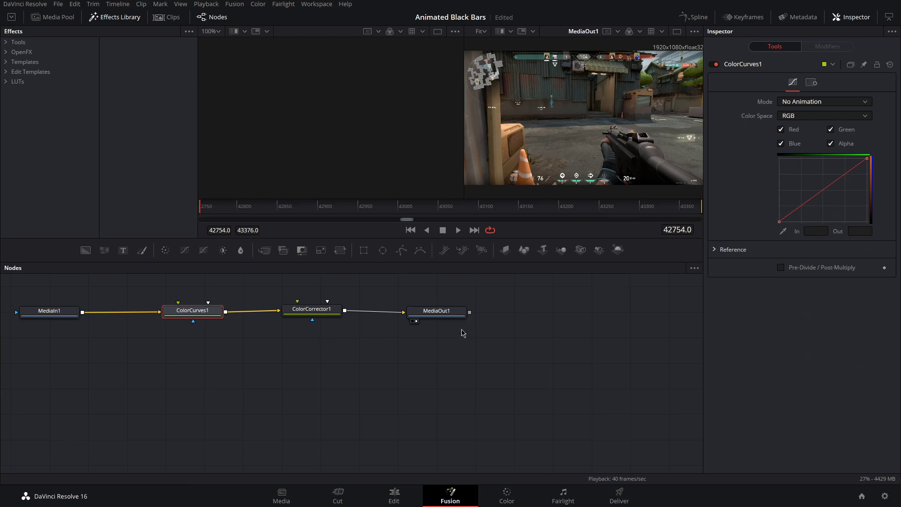
pyautogui.moveTo(802, 210); pyautogui.dragTo(802, 219)
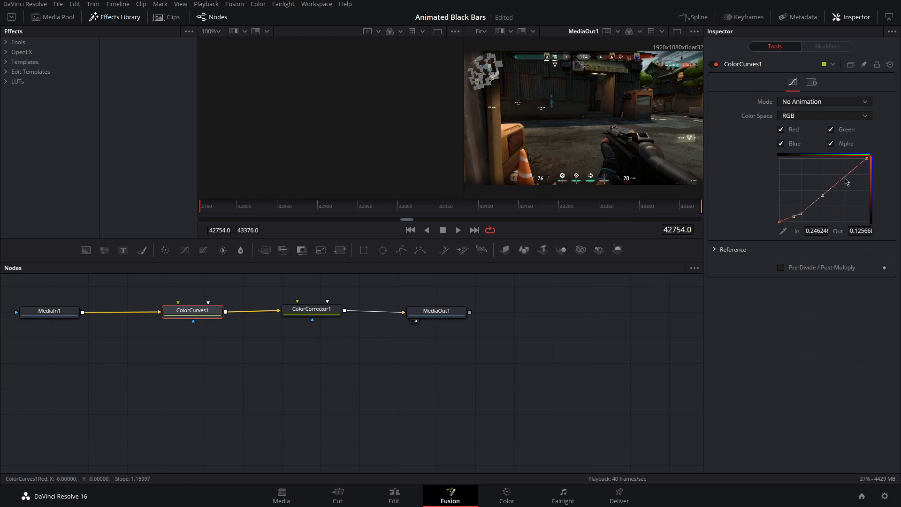
pyautogui.moveTo(847, 181); pyautogui.dragTo(844, 166)
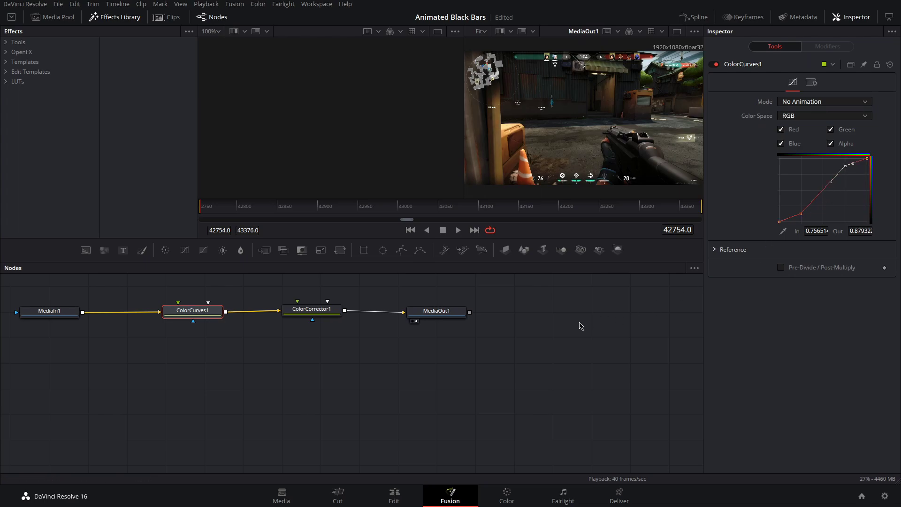
# Give ColorCorrector1 a Tint of 0.6 with Strength 0.3
pyautogui.click(318, 312)
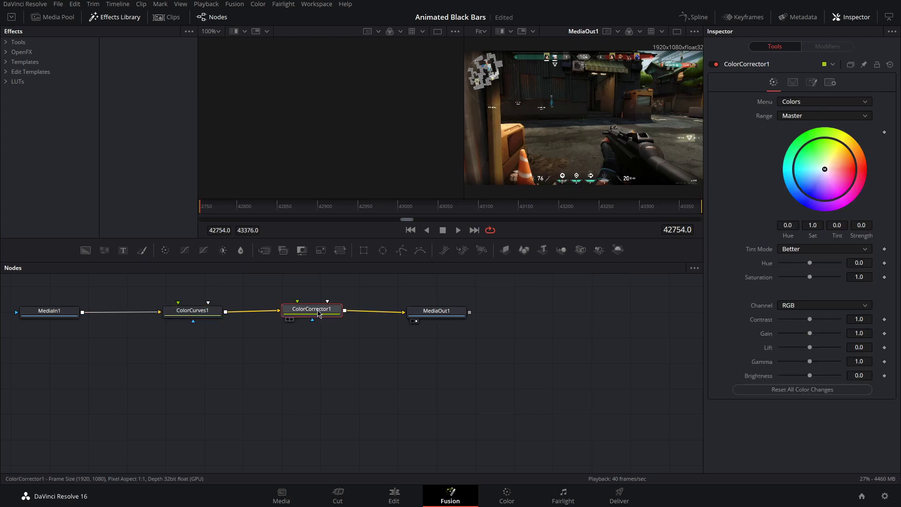
pyautogui.click(841, 225)
pyautogui.write('.6')
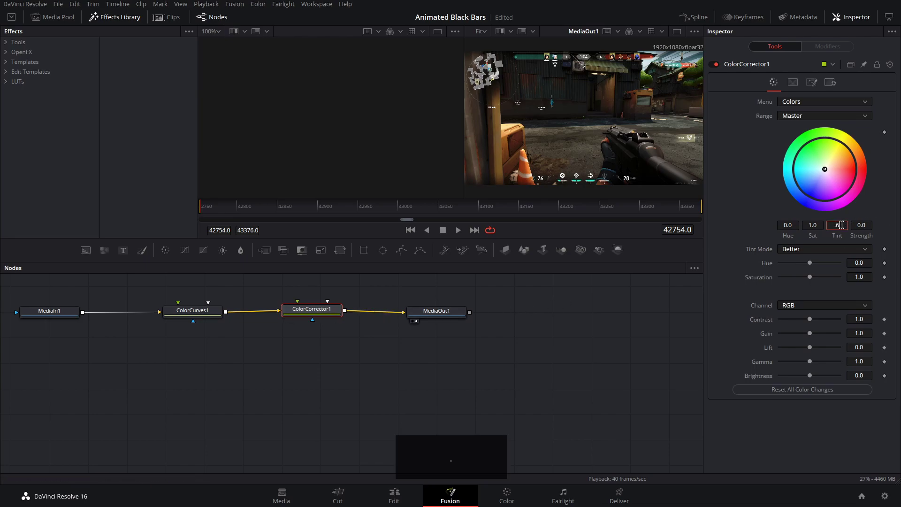
pyautogui.click(862, 226)
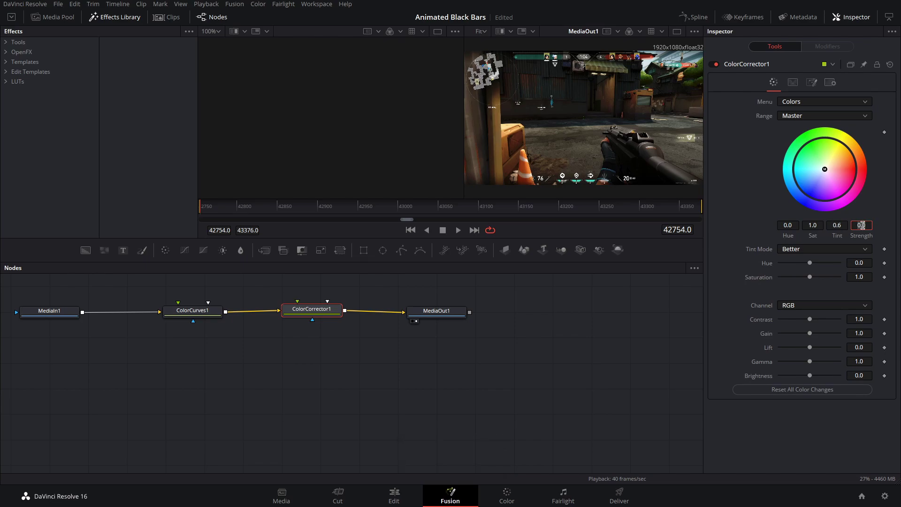
pyautogui.write('.3')
pyautogui.press('Return')
# Keyframe ColorCorrector1's Blend from 0.0 at frame 42754 to 1.0 at frame 42814
pyautogui.click(830, 83)
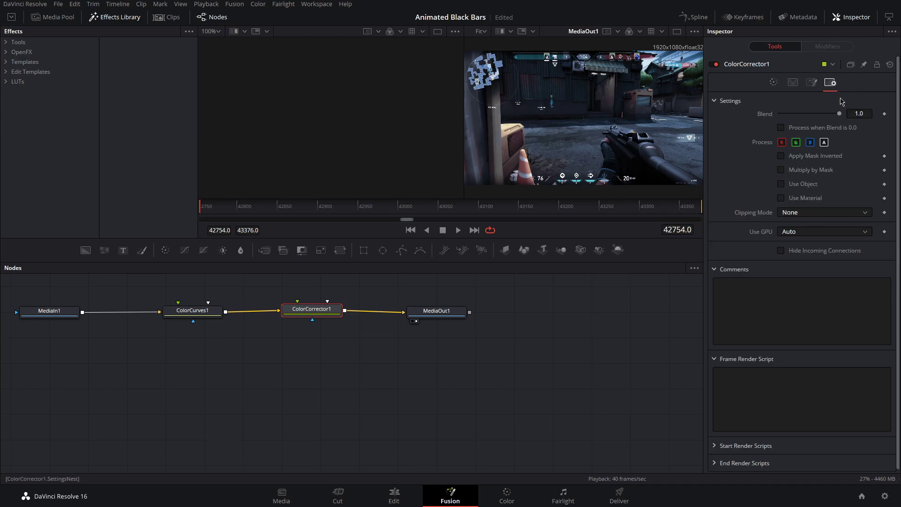
pyautogui.moveTo(839, 114); pyautogui.dragTo(747, 117)
pyautogui.click(884, 114)
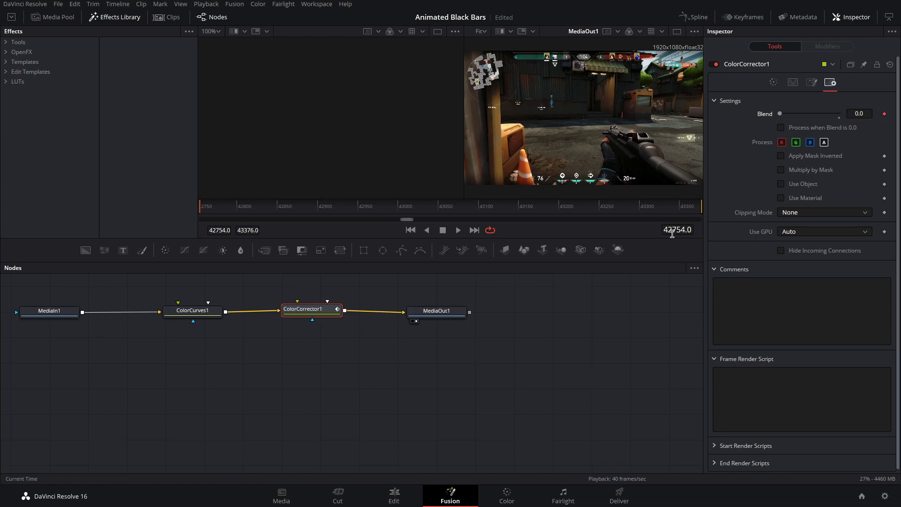
pyautogui.moveTo(664, 230); pyautogui.dragTo(693, 230)
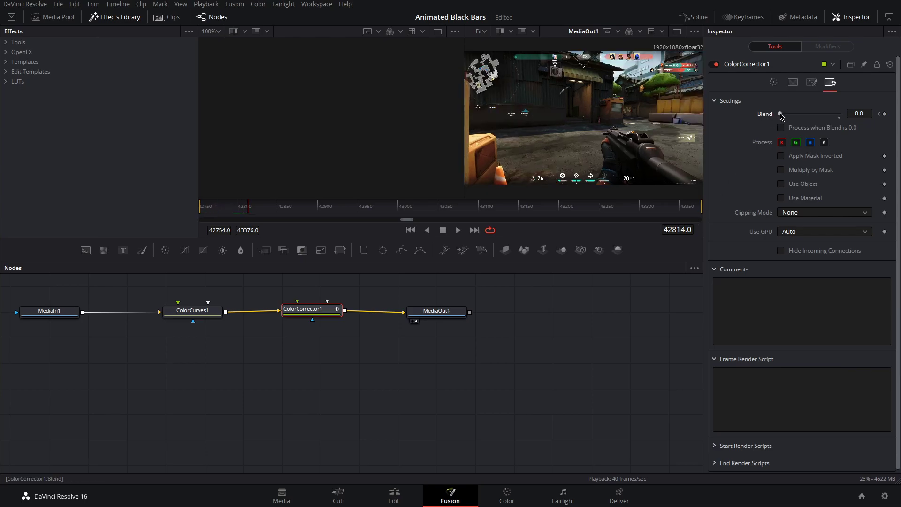
pyautogui.moveTo(781, 116); pyautogui.dragTo(899, 114)
# Keyframe ColorCurves1's Blend the same way, rising from 0.0 to 1.0 over 60 frames
pyautogui.click(202, 314)
pyautogui.click(811, 82)
pyautogui.click(411, 230)
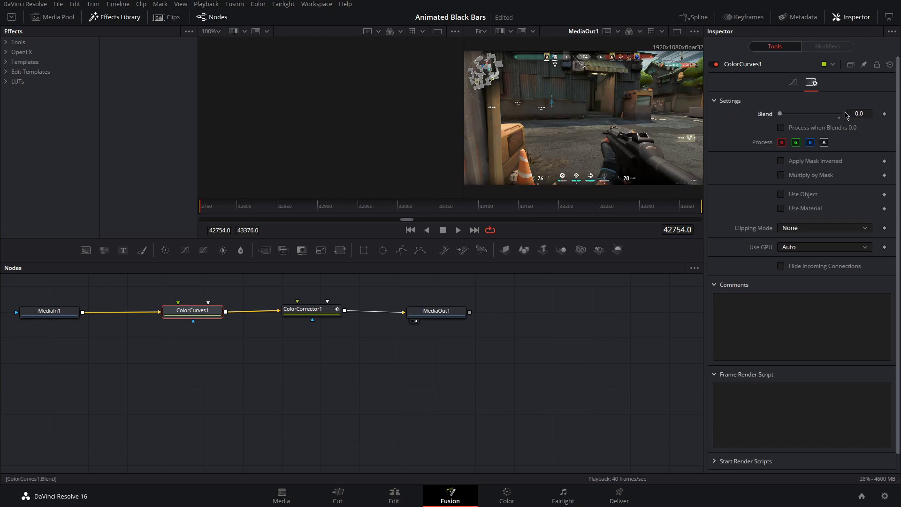
pyautogui.click(883, 113)
pyautogui.press('space')
pyautogui.press('space')
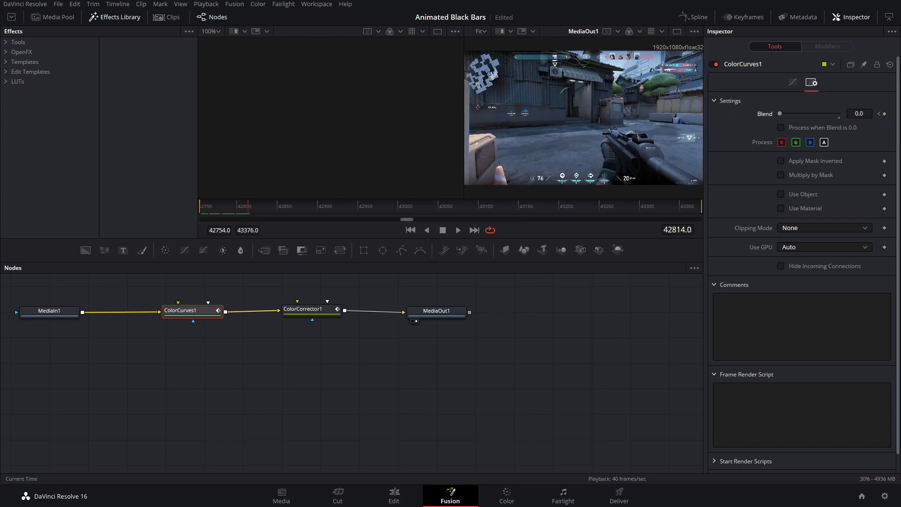
pyautogui.moveTo(780, 114); pyautogui.dragTo(839, 114)
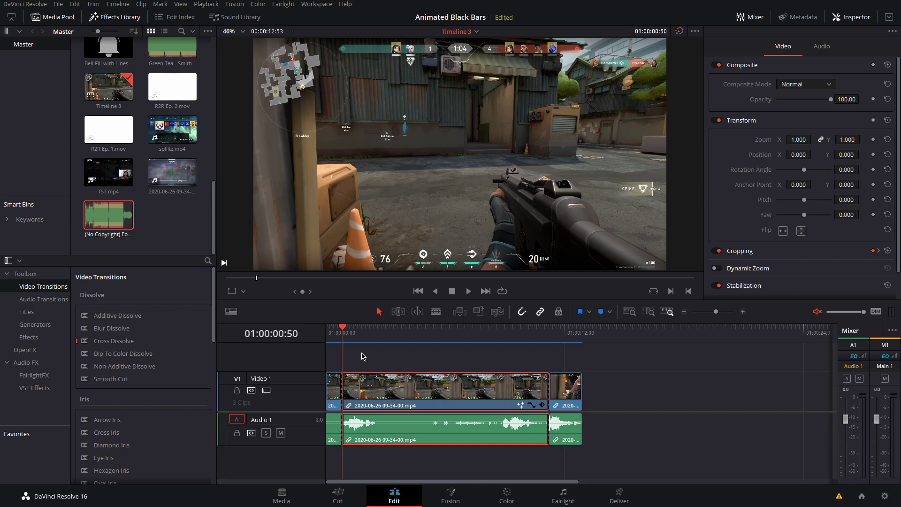
# Place the Epic Cinematic Dramatic Adventure Trailer mp3 on Audio 2 at the start and trim it to the first cut
pyautogui.moveTo(126, 222); pyautogui.dragTo(384, 468)
pyautogui.click(374, 333)
pyautogui.press('Down')
pyautogui.hotkey('shift', ']')
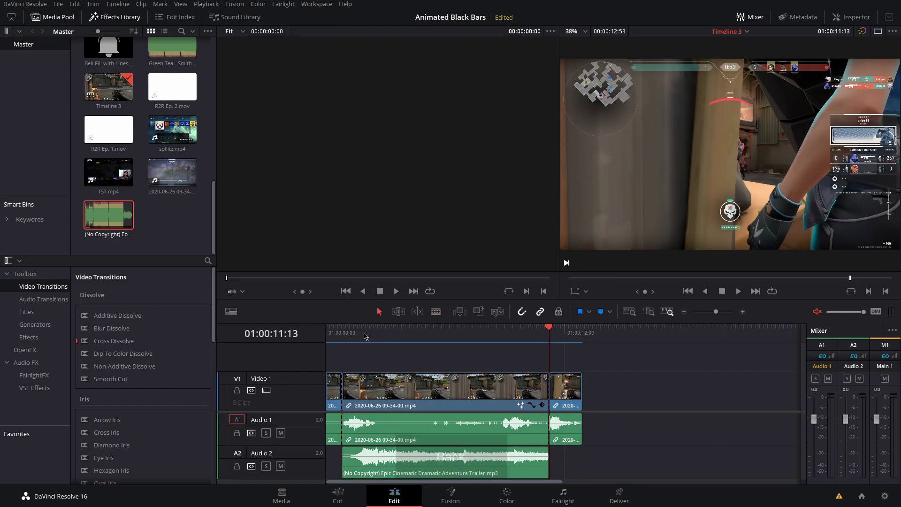
pyautogui.press('Up')
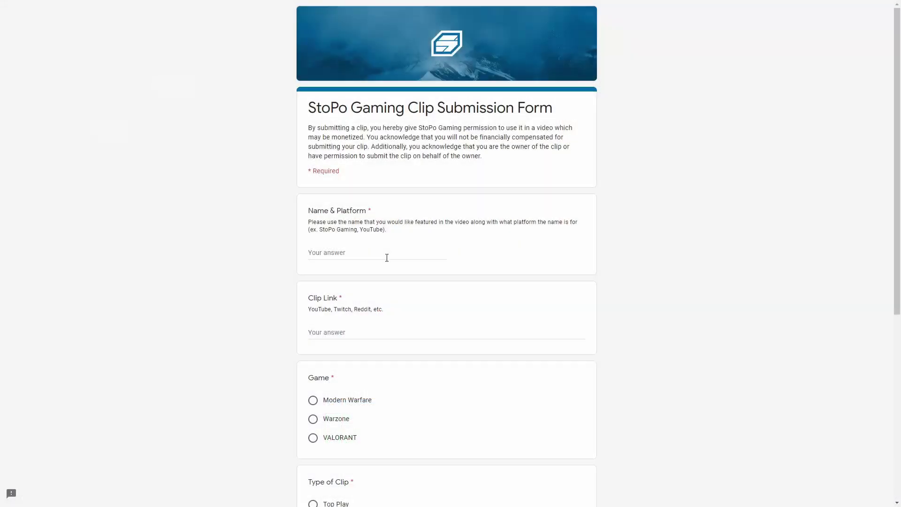
# Enter the submitter's name with platform YouTube, and paste the YouTube clip link
pyautogui.click(386, 257)
pyautogui.write('StoPo Gaming,')
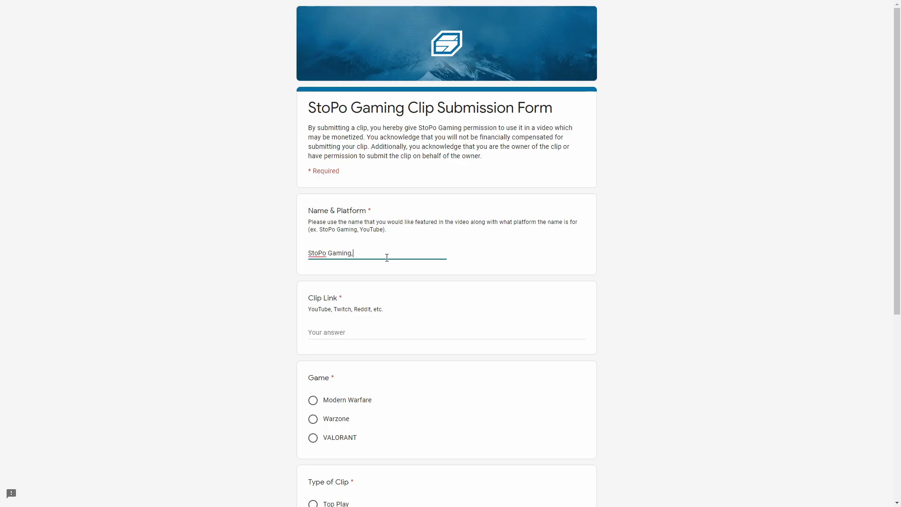
pyautogui.write(' YouTube')
pyautogui.click(365, 332)
pyautogui.write('https://www.youtube.com/watch?v=dQw4w9WgXcQ')
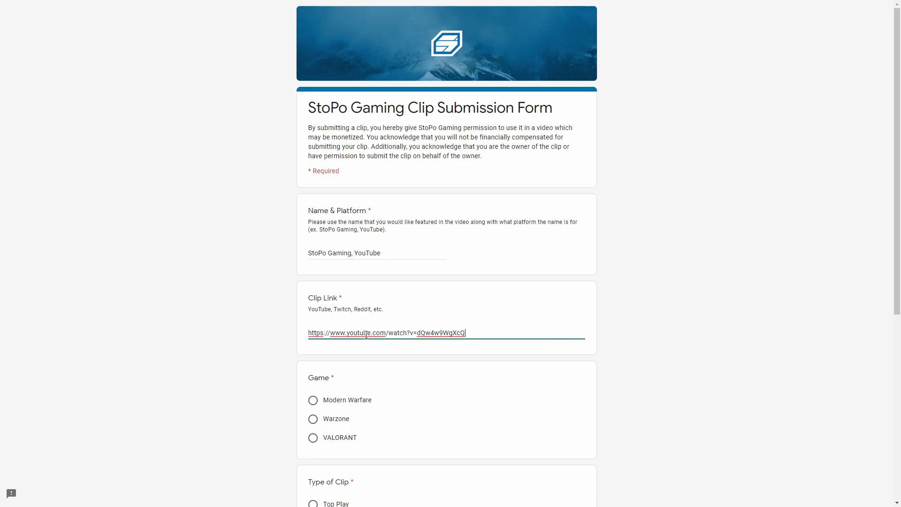
# Choose VALORANT and Top Play, and type '360 NoScoPe' as the brief description
pyautogui.click(315, 437)
pyautogui.scroll(-5, 456, 416)
pyautogui.click(314, 272)
pyautogui.click(351, 368)
pyautogui.write('360 NoScoPe')
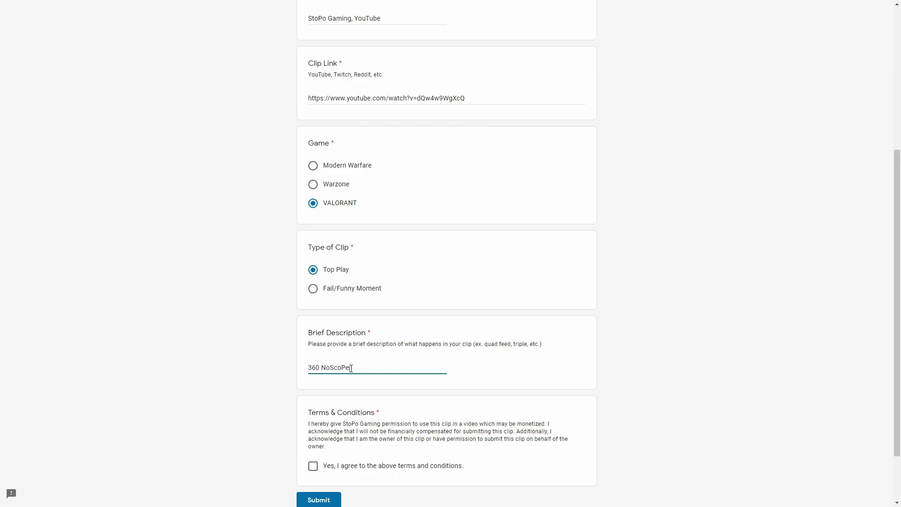